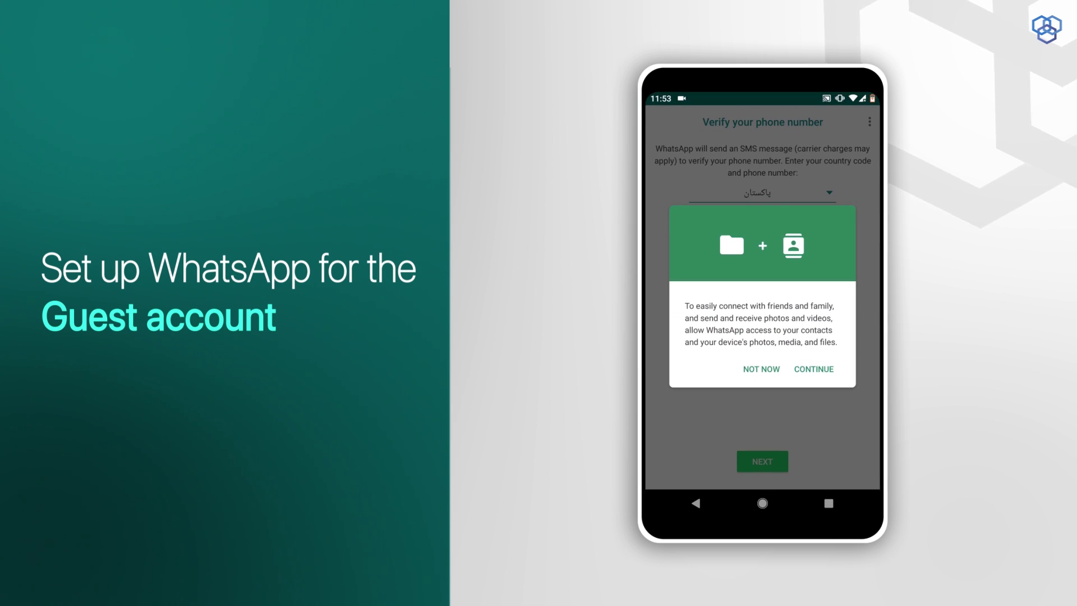
Decline WhatsApp's request for contacts and media access with Not Now.
left_click(761, 369)
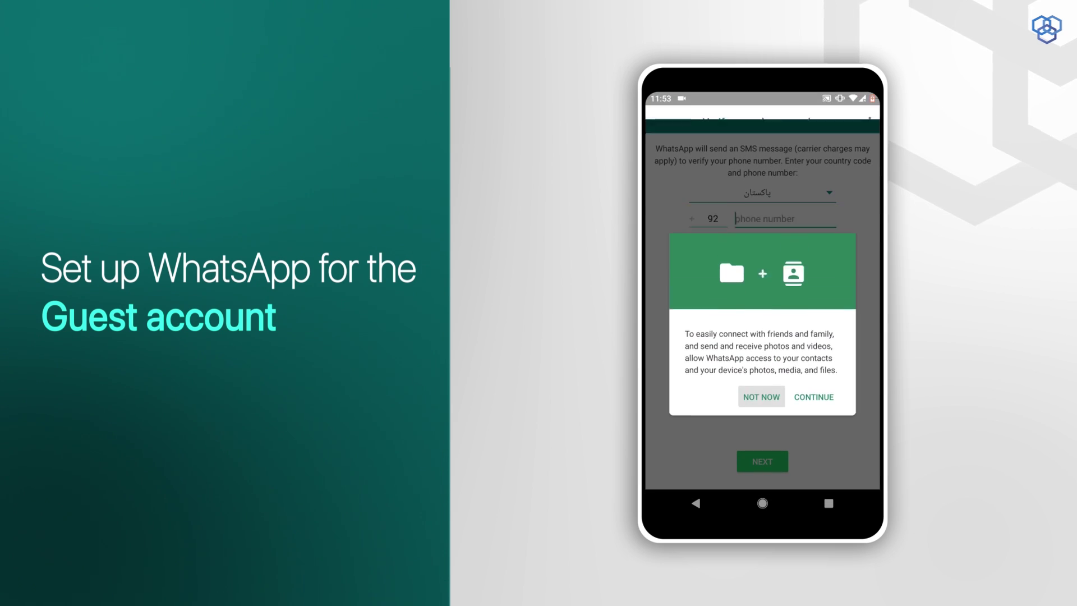